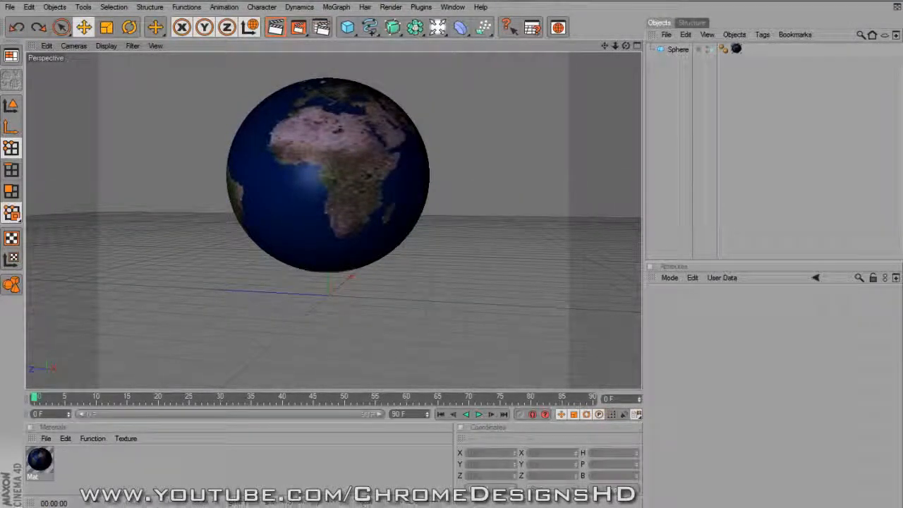
- Render the perspective view to preview the Earth-textured sphere
left_click_drag(603, 45, 607, 90)
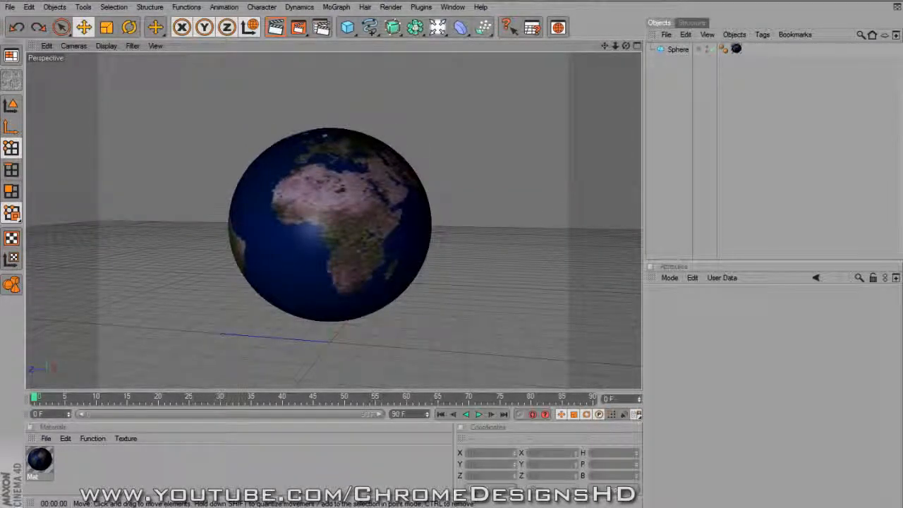
left_click(275, 27)
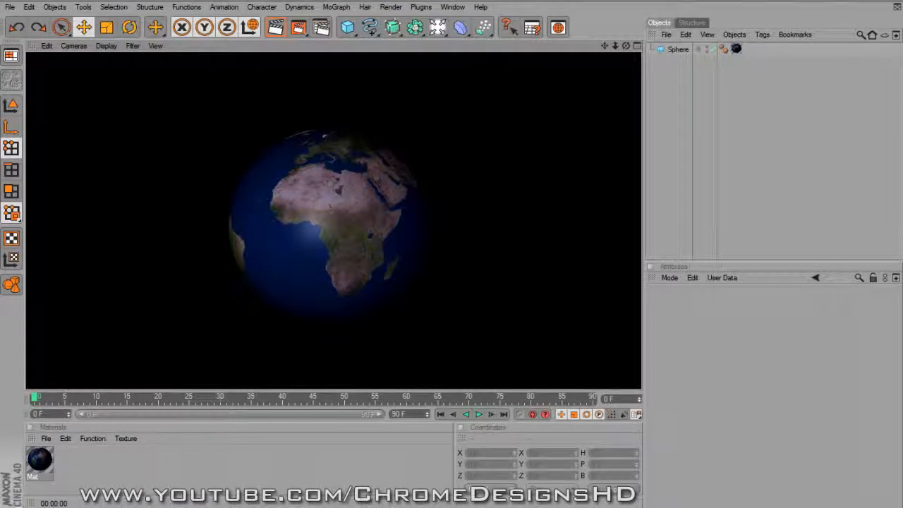
left_click_drag(204, 388, 276, 356)
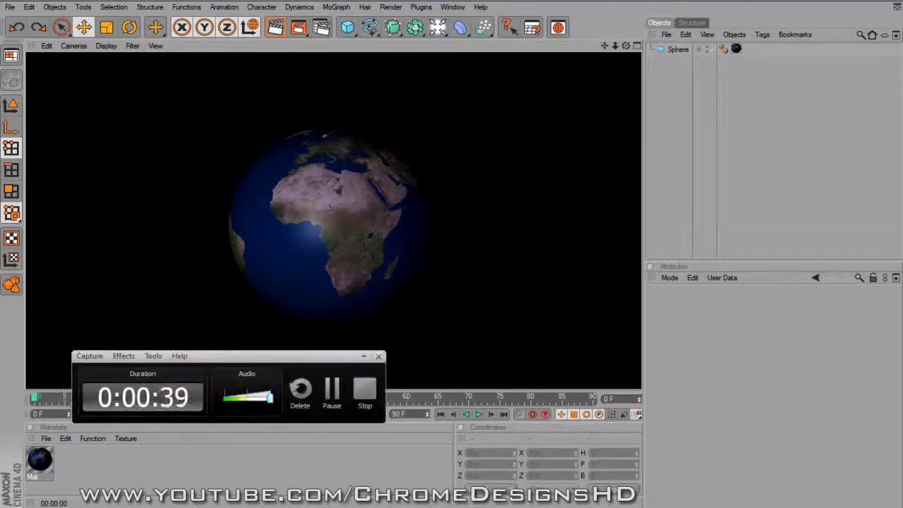
left_click(123, 356)
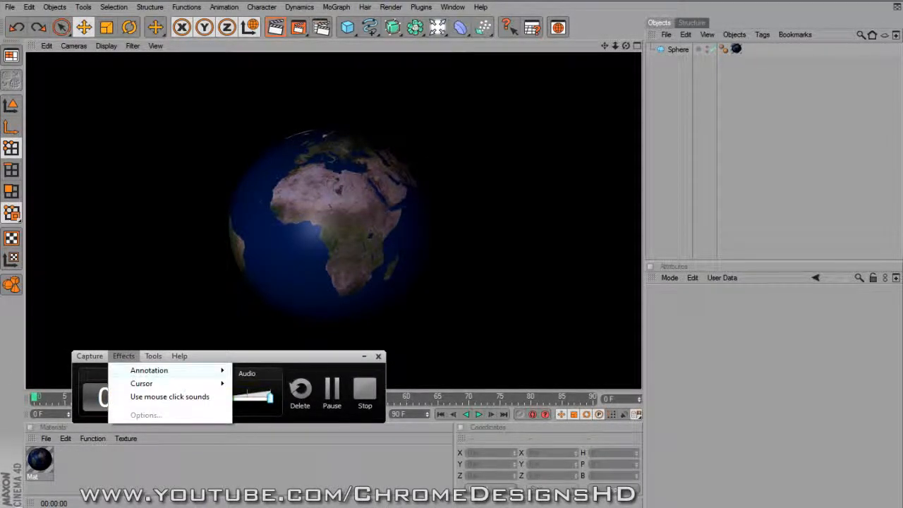
mouse_move(141, 383)
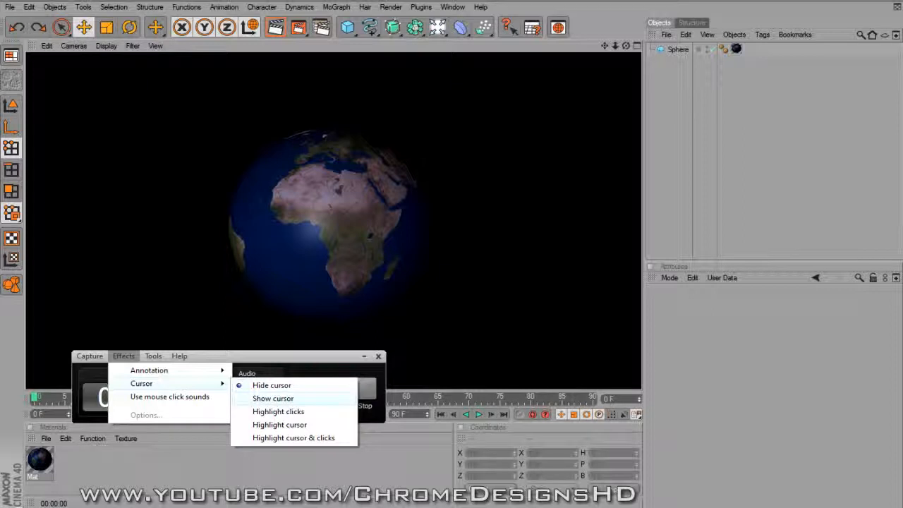
left_click(273, 397)
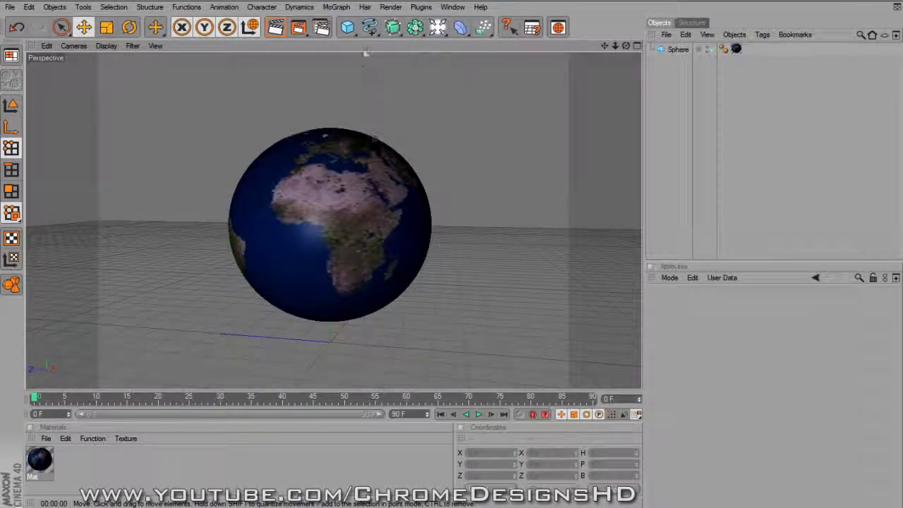
left_click(348, 27)
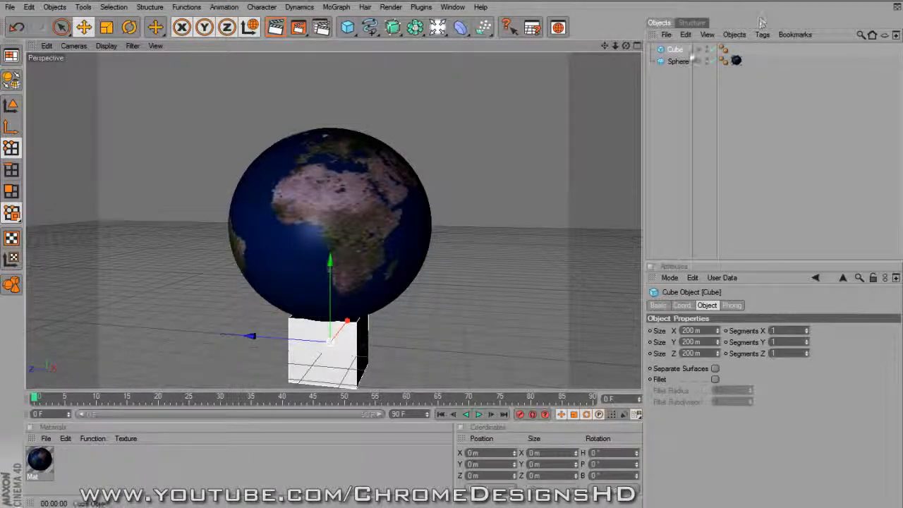
key("Delete")
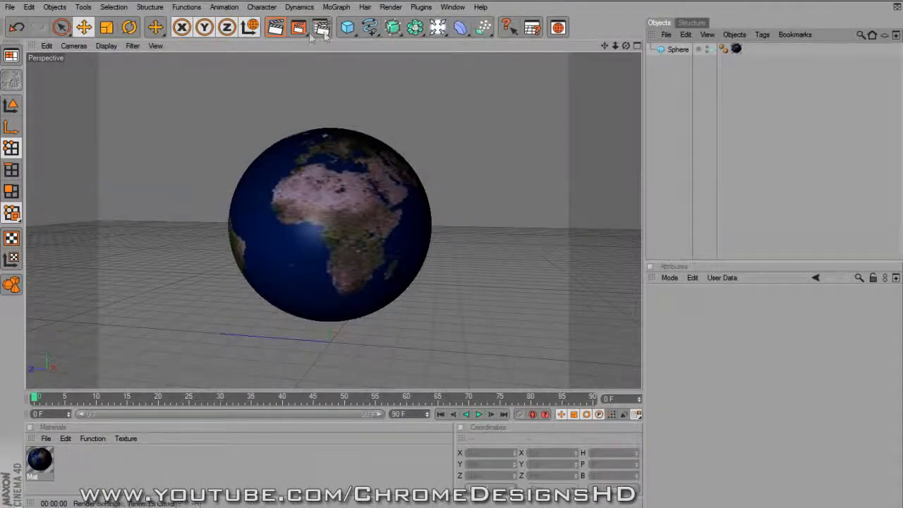
left_click(345, 29)
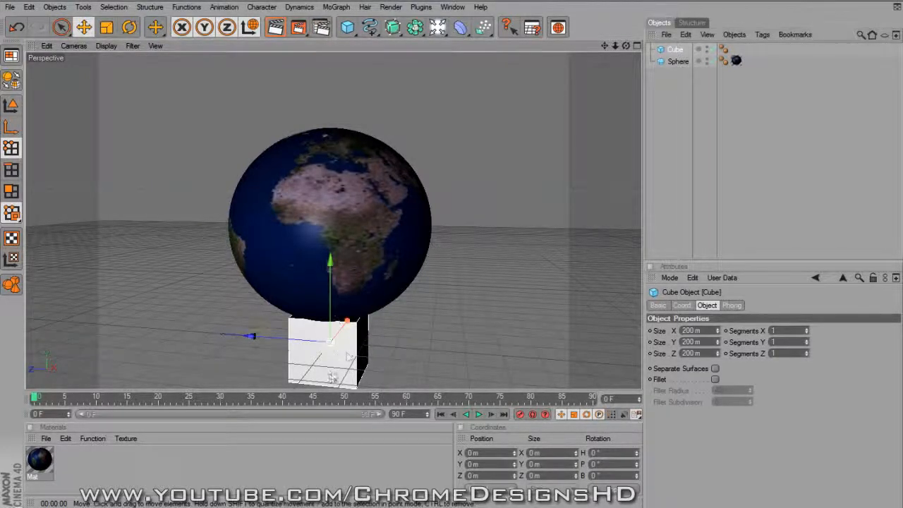
key("Delete")
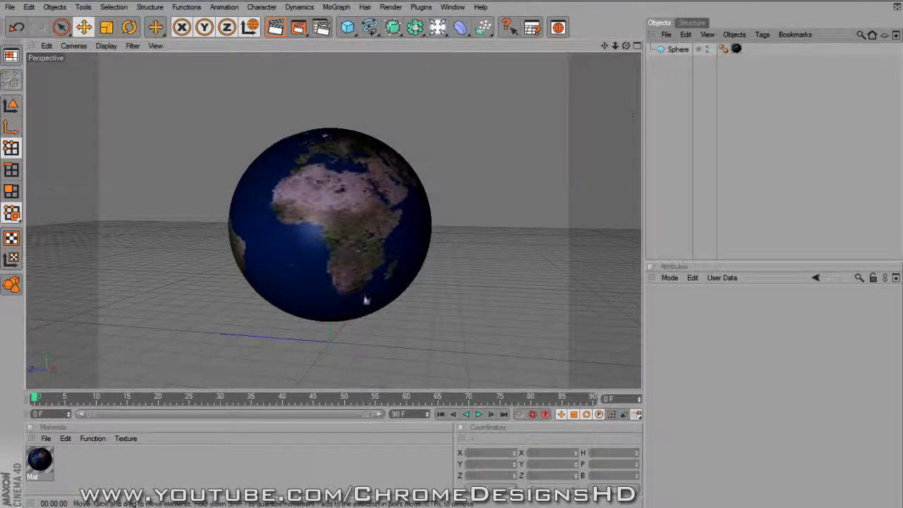
left_click(123, 355)
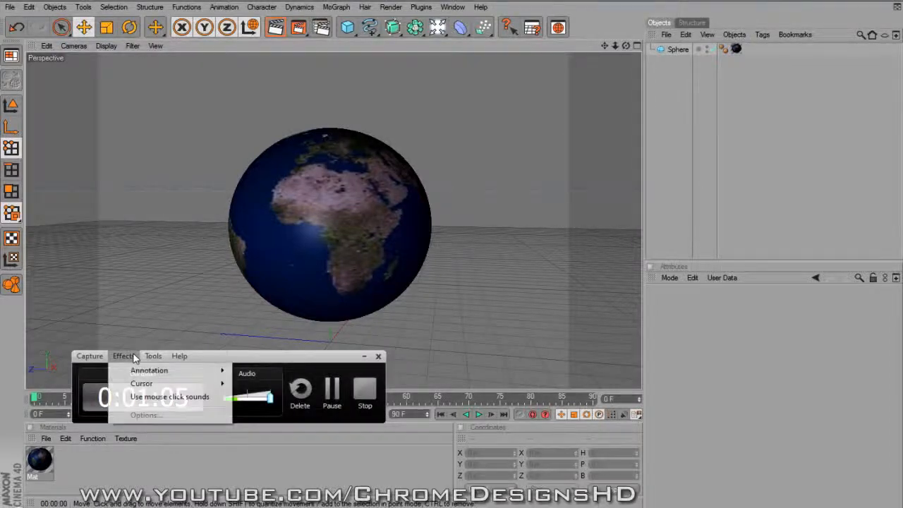
mouse_move(145, 384)
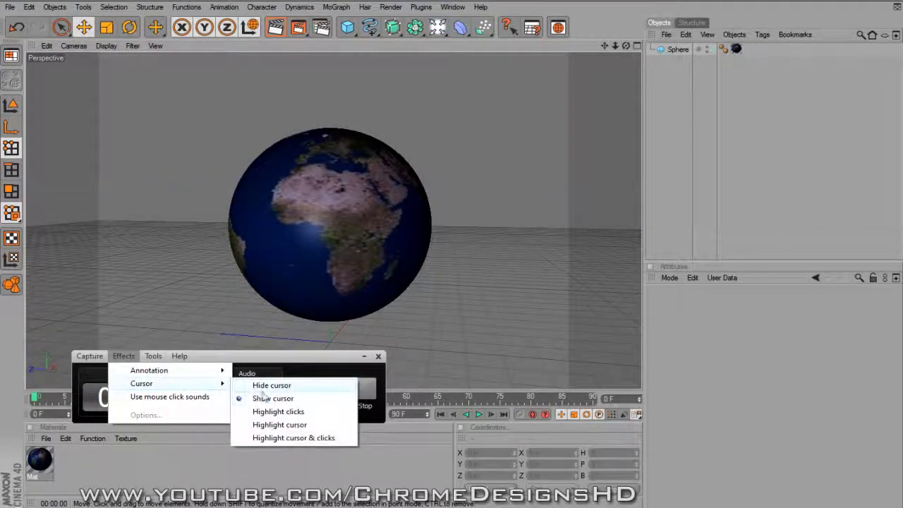
left_click(271, 385)
left_click(347, 28)
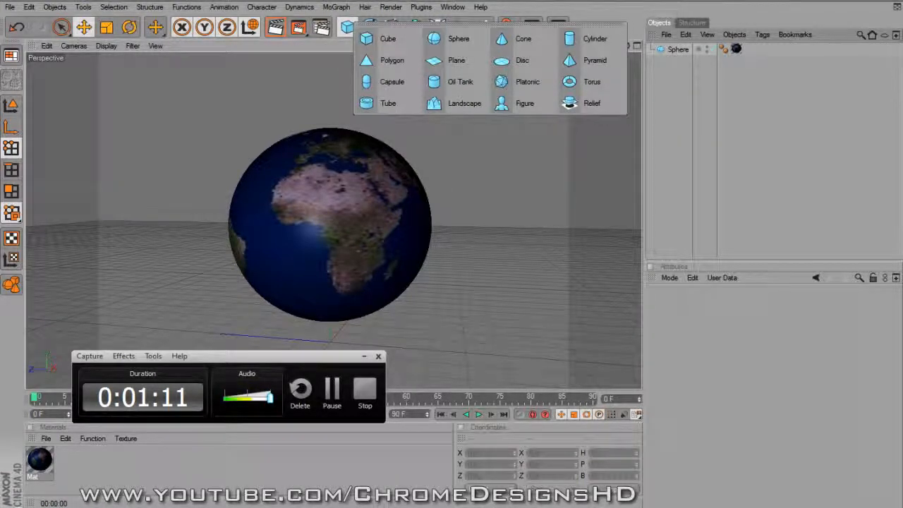
left_click(347, 28)
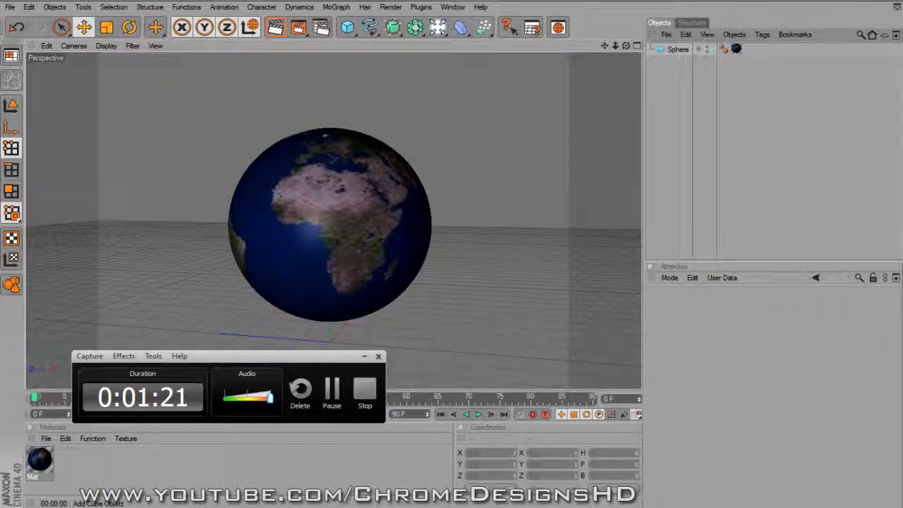
- Start a new empty scene and add a sphere primitive at the origin
left_click(10, 7)
left_click(21, 24)
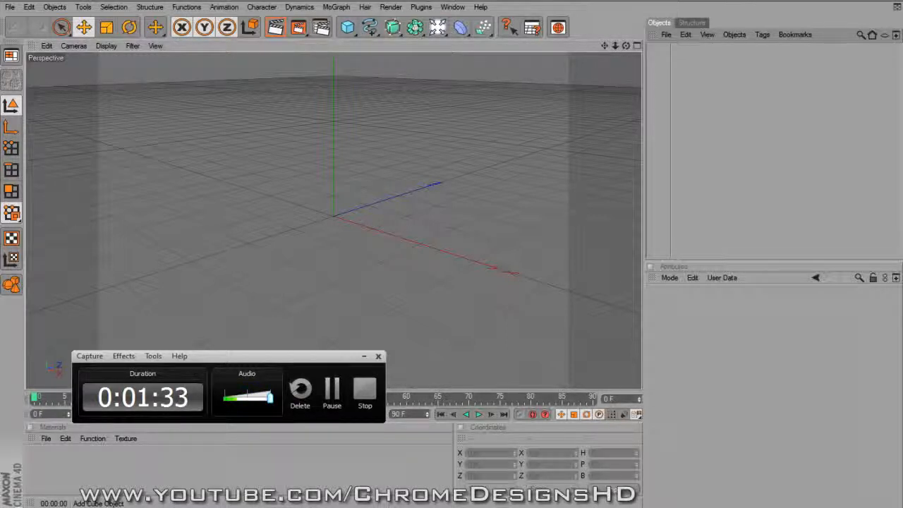
left_click(347, 27)
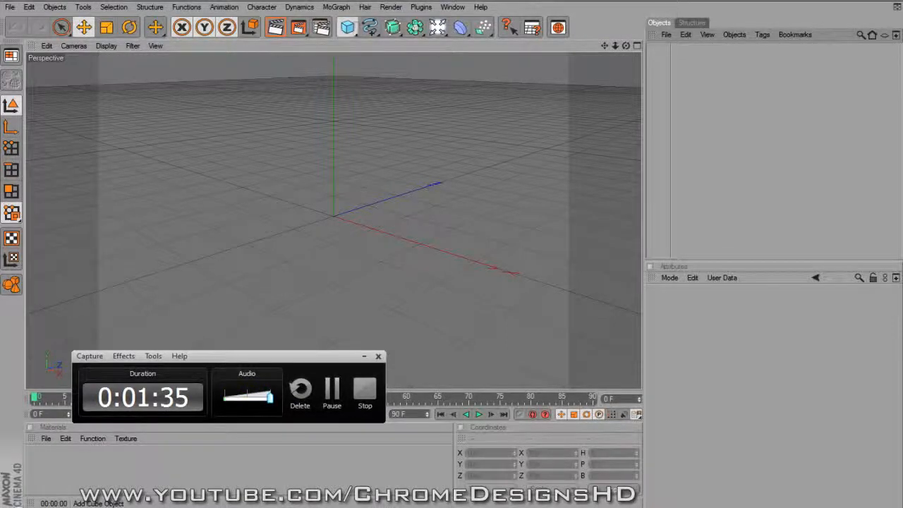
left_click(446, 38)
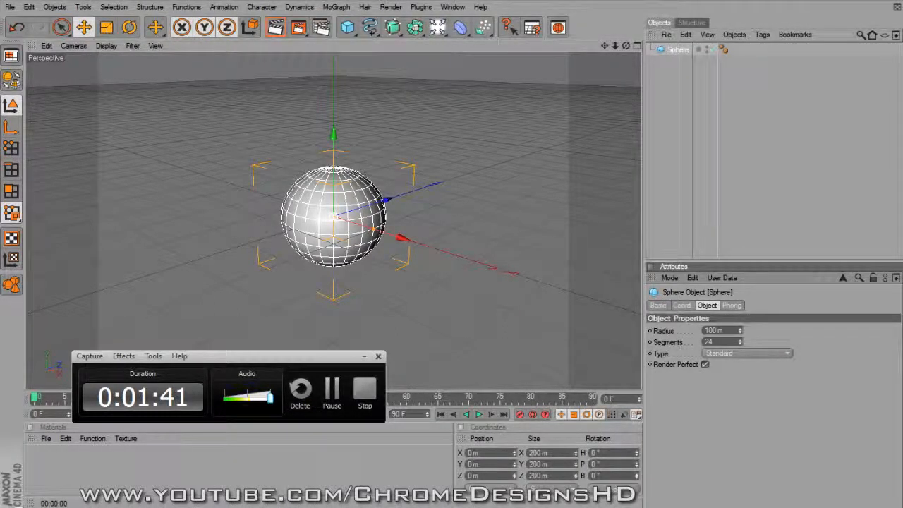
- Look through the sphere's Basic, Coordinates, Object and Phong properties
left_click(658, 305)
left_click(682, 304)
left_click(706, 304)
left_click(731, 305)
left_click(657, 305)
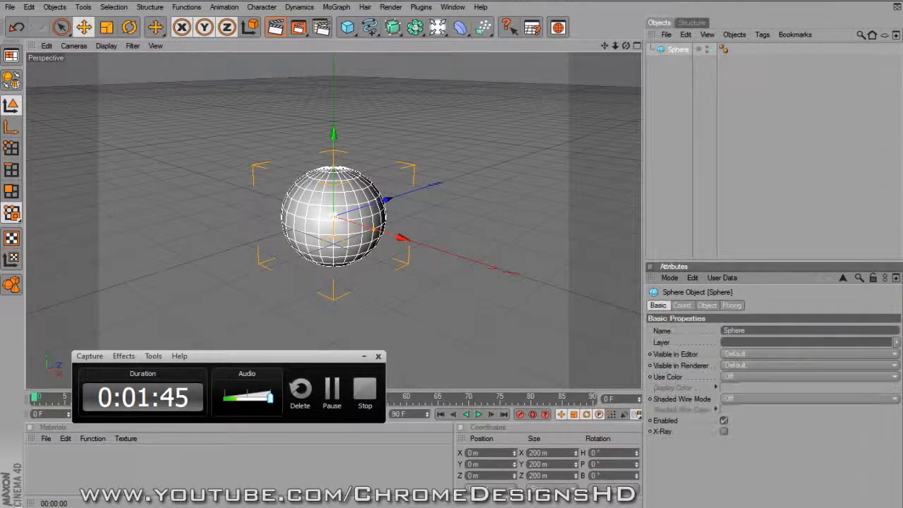
left_click(682, 304)
left_click(706, 305)
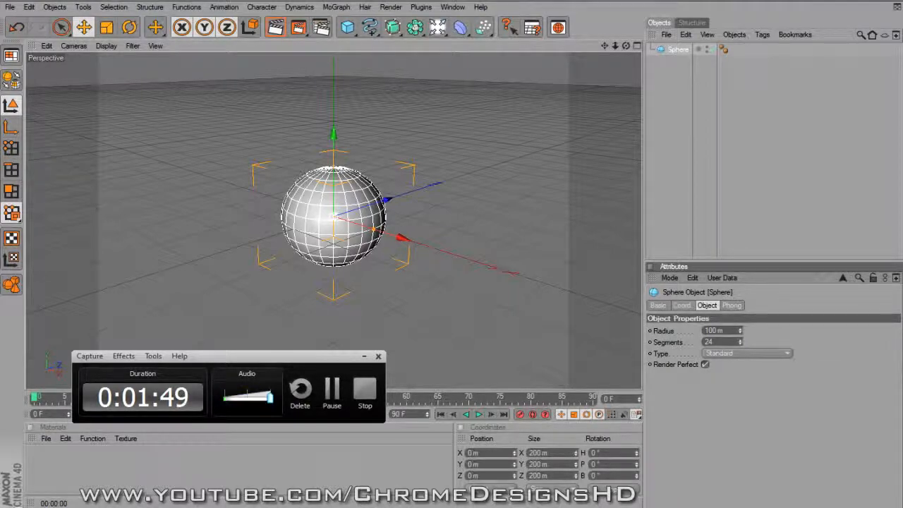
- Set the sphere's radius to 300 m and raise its segment count for a smooth surface, and deselect it
double_click(710, 330)
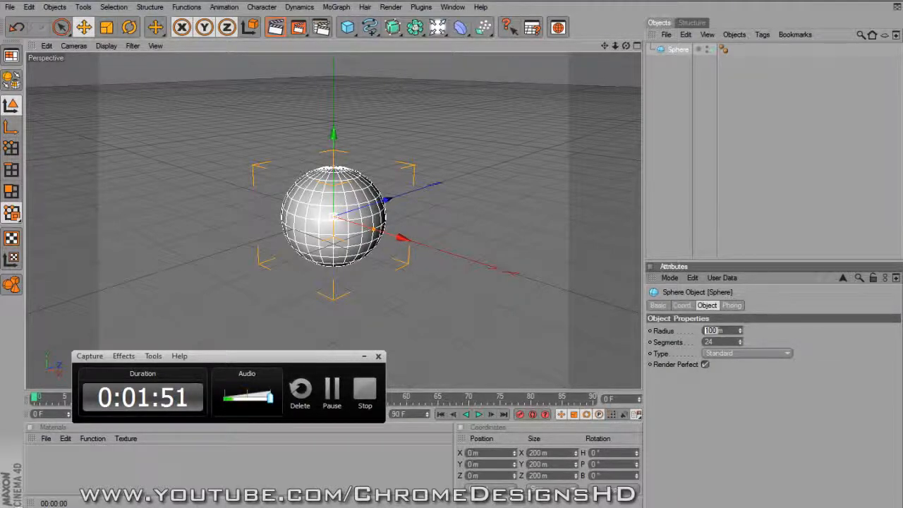
type("300")
key("Return")
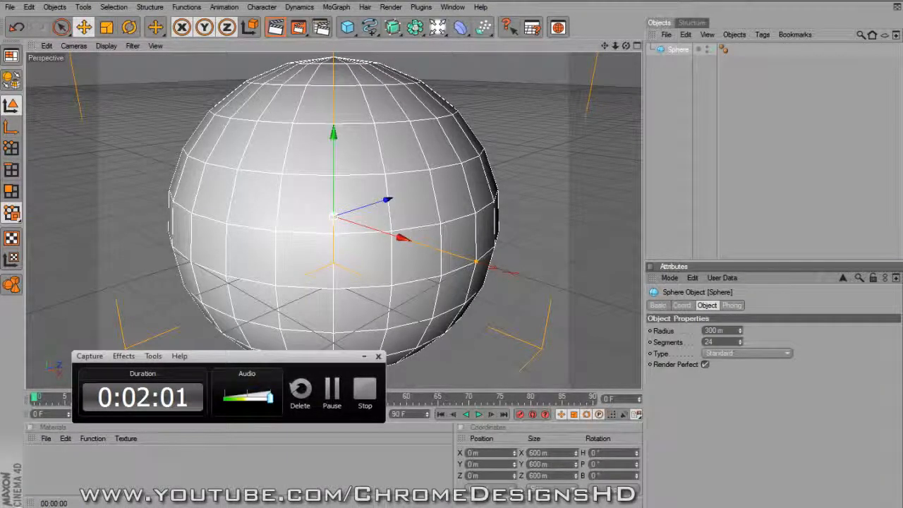
left_click_drag(740, 342, 740, 127)
left_click(741, 162)
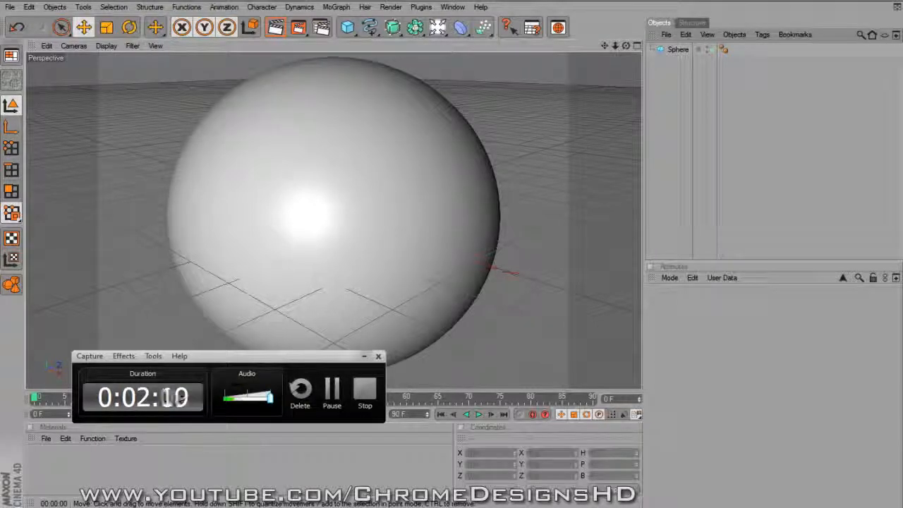
left_click(363, 356)
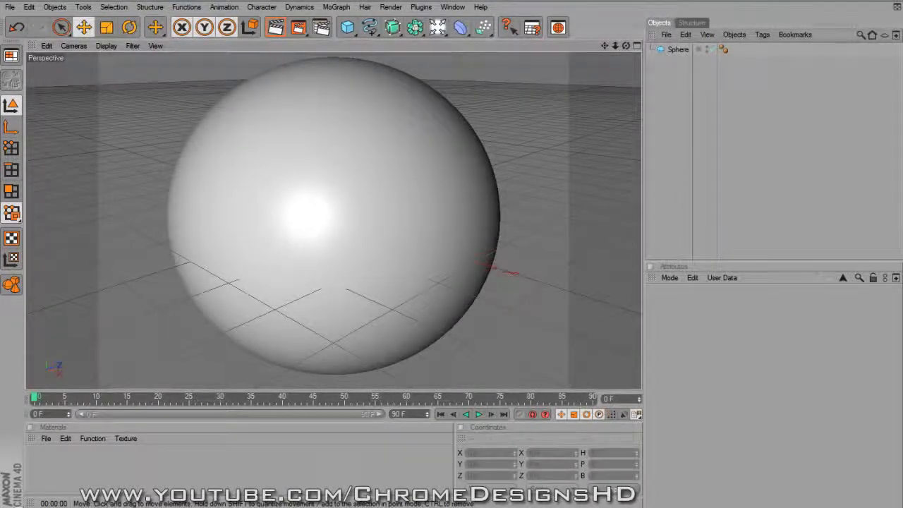
left_click(677, 49)
left_click(600, 176)
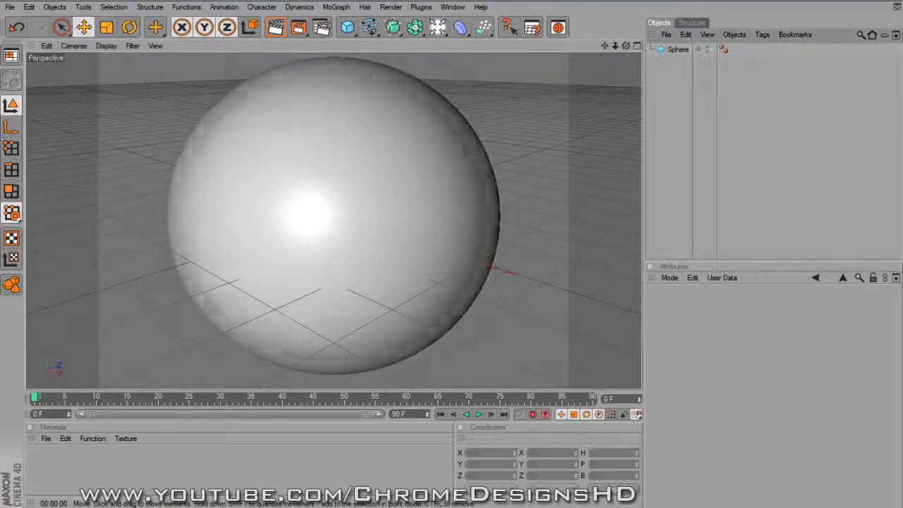
scroll(333, 220, "down", 1)
left_click(677, 49)
left_click(599, 177)
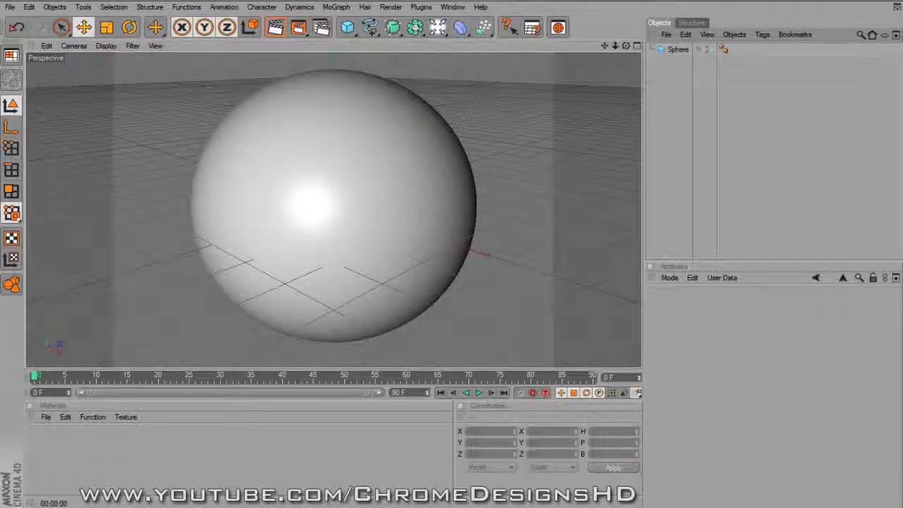
- Create a new material and open it in the Material Editor, keeping the name Mat
left_click(238, 452)
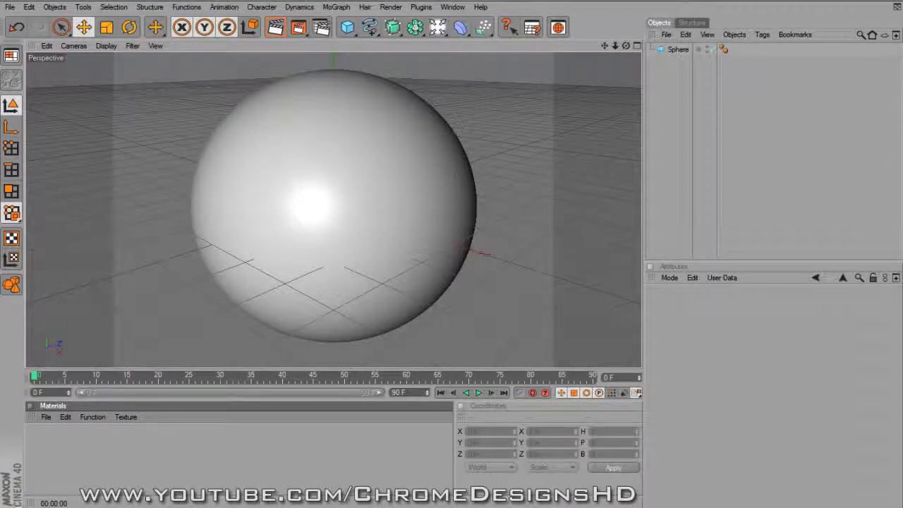
left_click(46, 417)
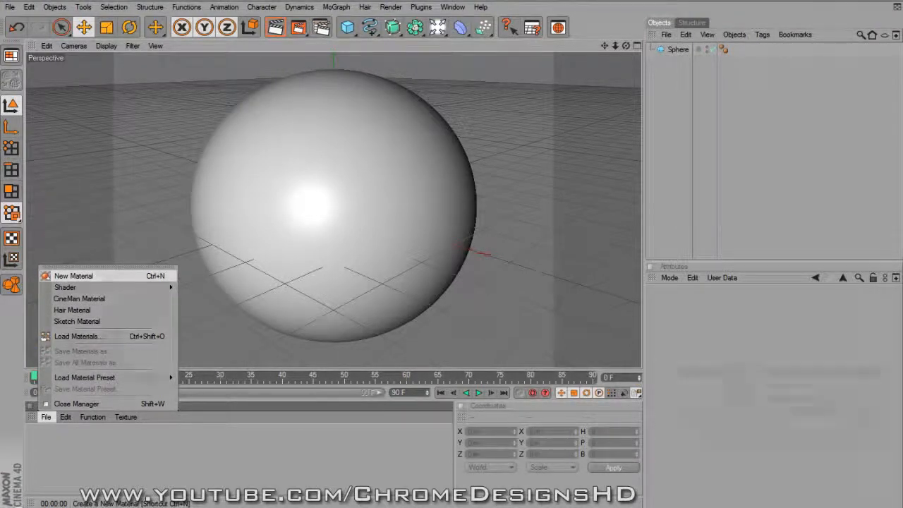
left_click(73, 276)
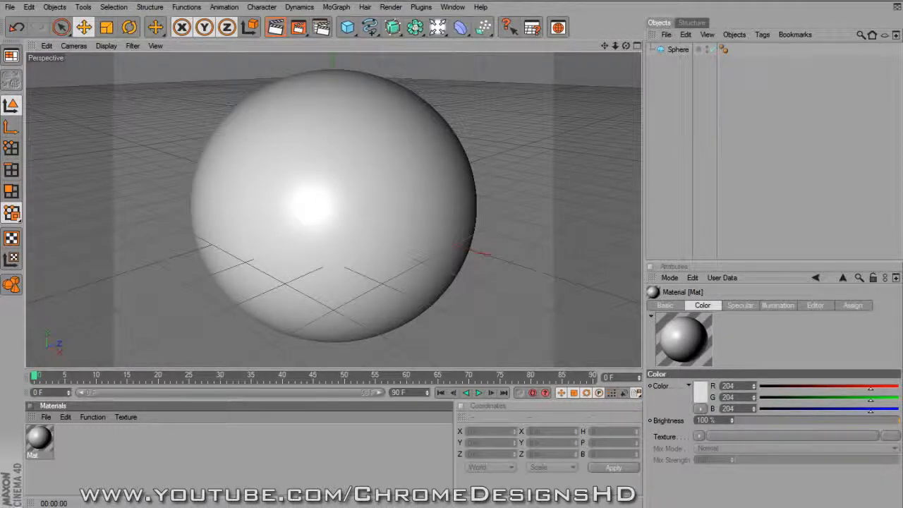
double_click(39, 439)
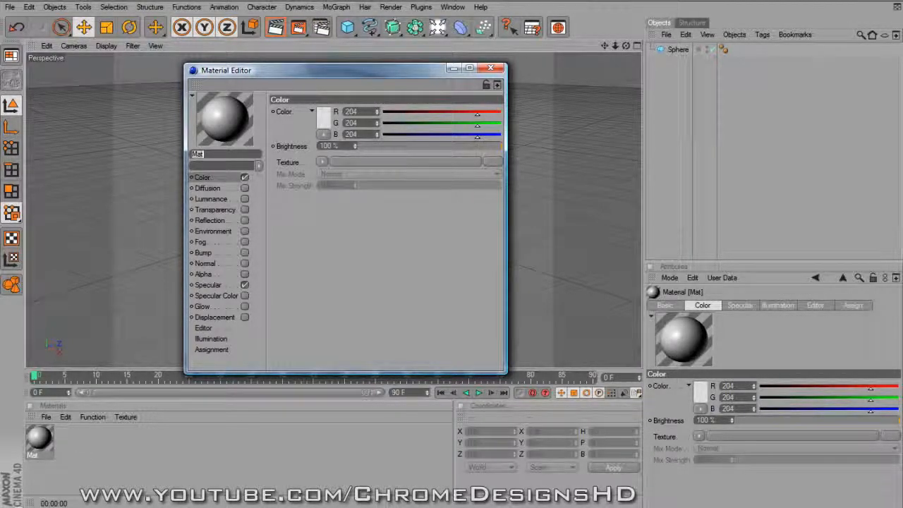
key("Return")
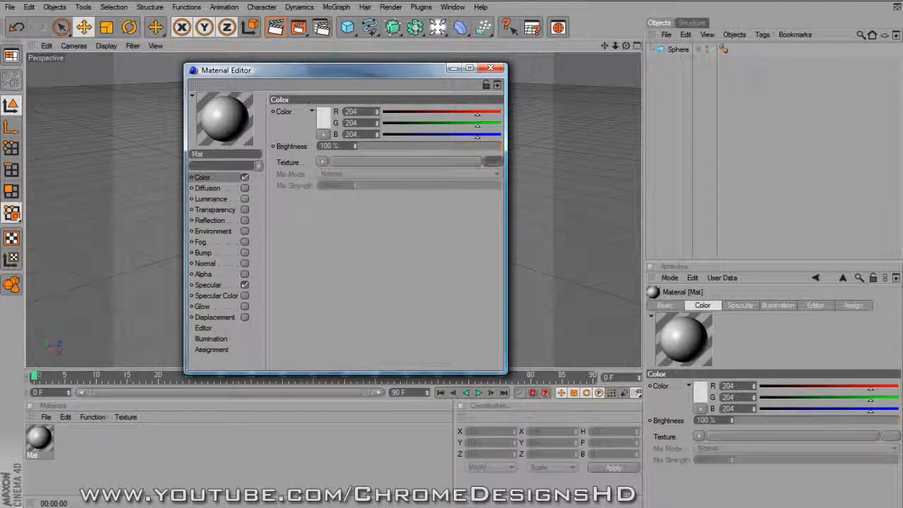
- Load the earth_day image from the Desktop as the material's Color texture, agreeing to copy it to the document location
left_click(492, 162)
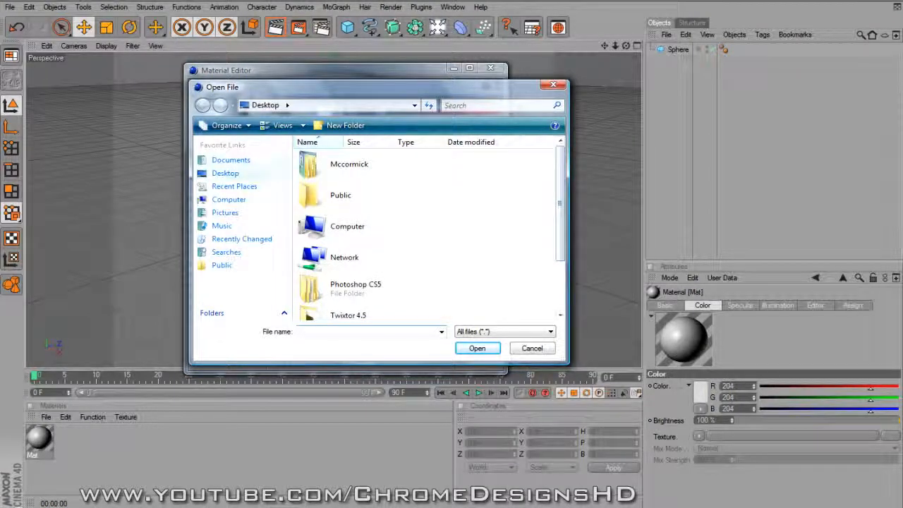
mouse_move(560, 155)
left_mouse_down()
mouse_move(560, 176)
mouse_move(559, 155)
left_mouse_up()
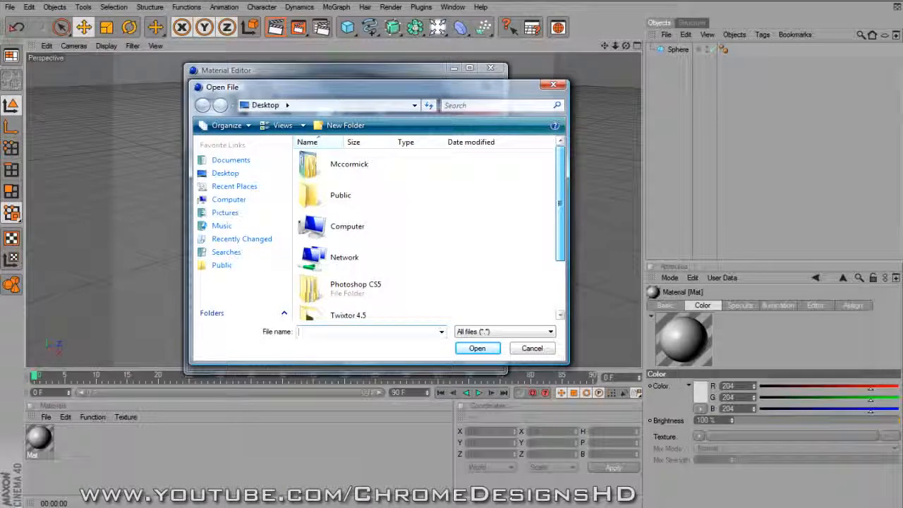
scroll(426, 232, "down", 2)
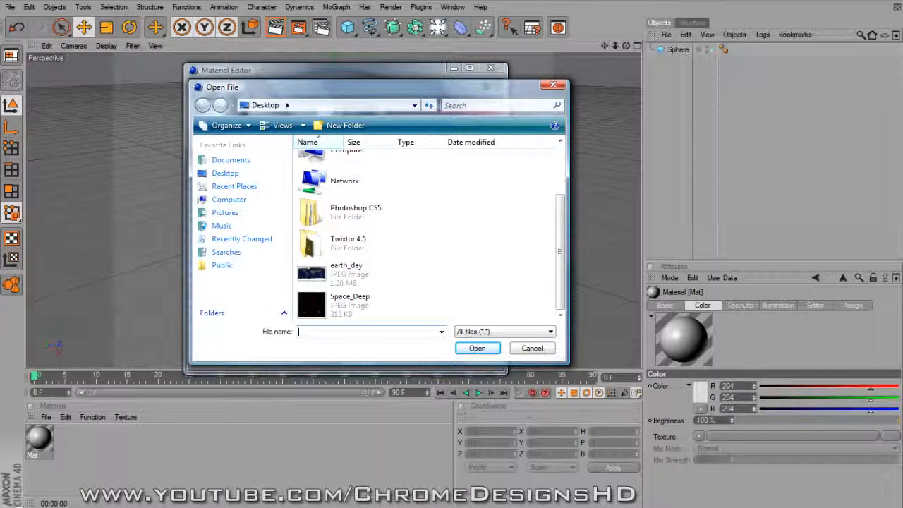
double_click(377, 275)
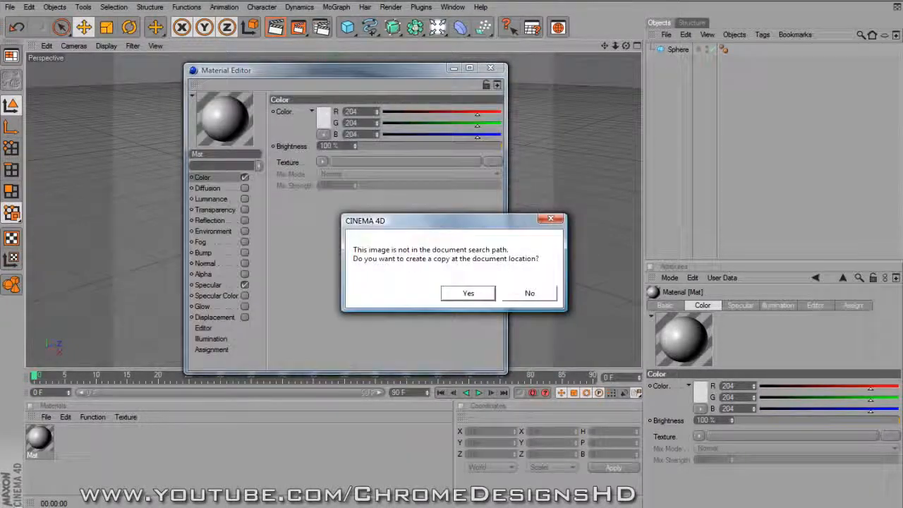
key("Return")
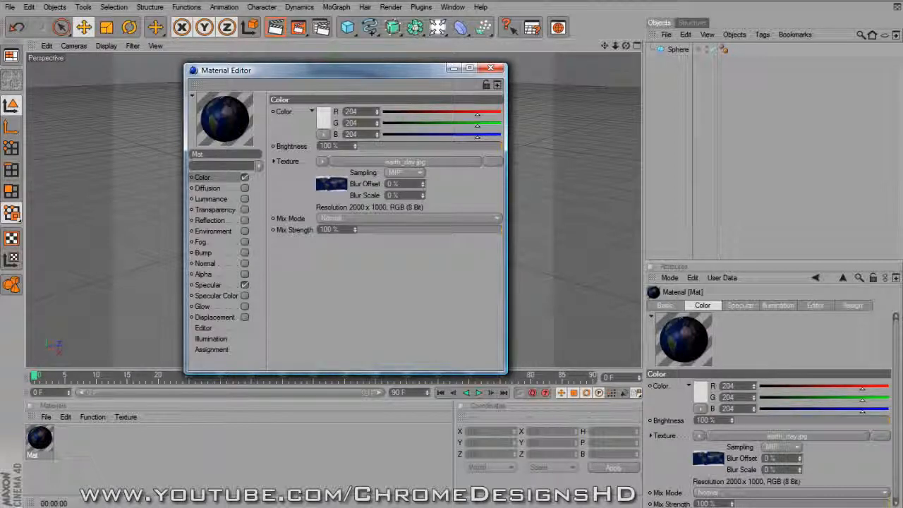
- Close the Material Editor, apply the Mat material to the sphere, and clear the selection
left_click(491, 68)
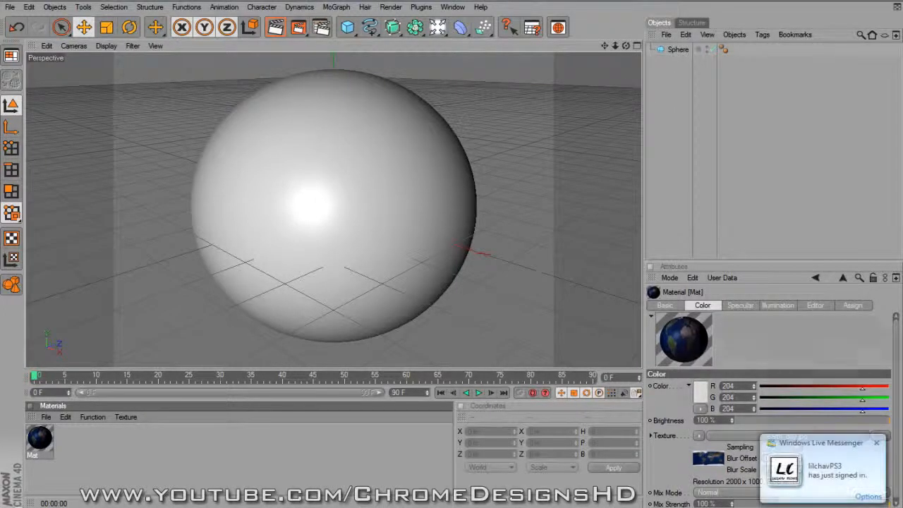
left_click_drag(39, 439, 678, 50)
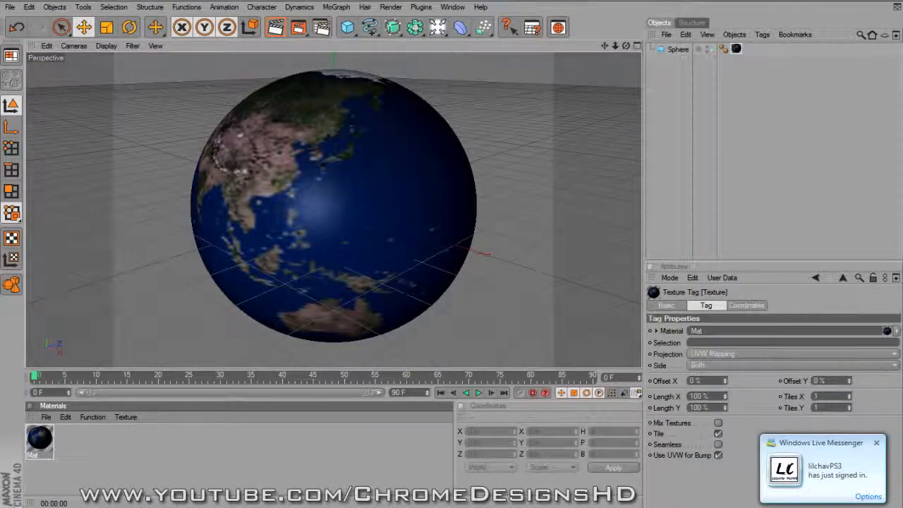
left_click(211, 455)
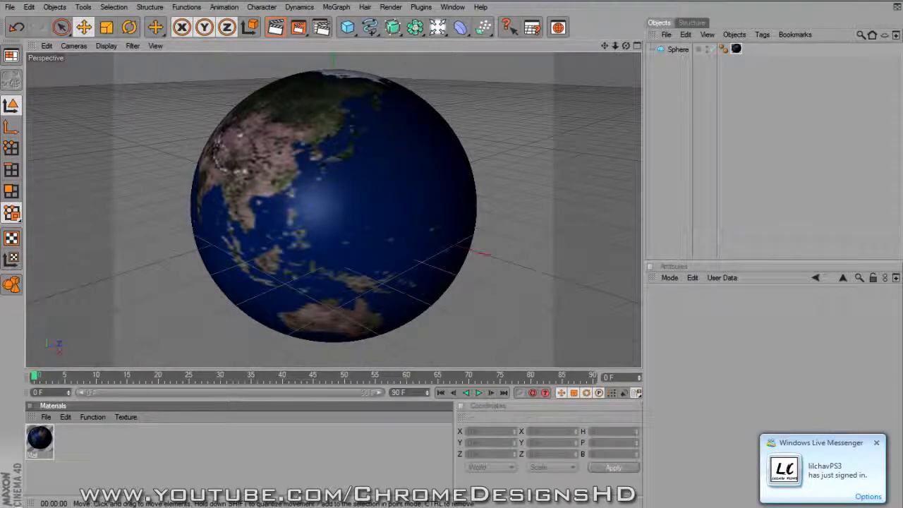
- Move the sphere up along the Y axis to about 301 m and deselect it
left_click_drag(626, 46, 762, 11)
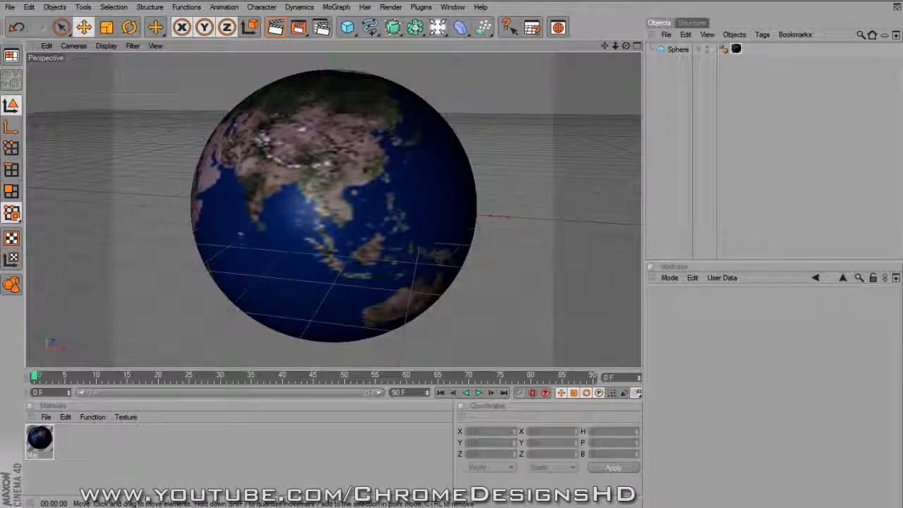
left_click(677, 50)
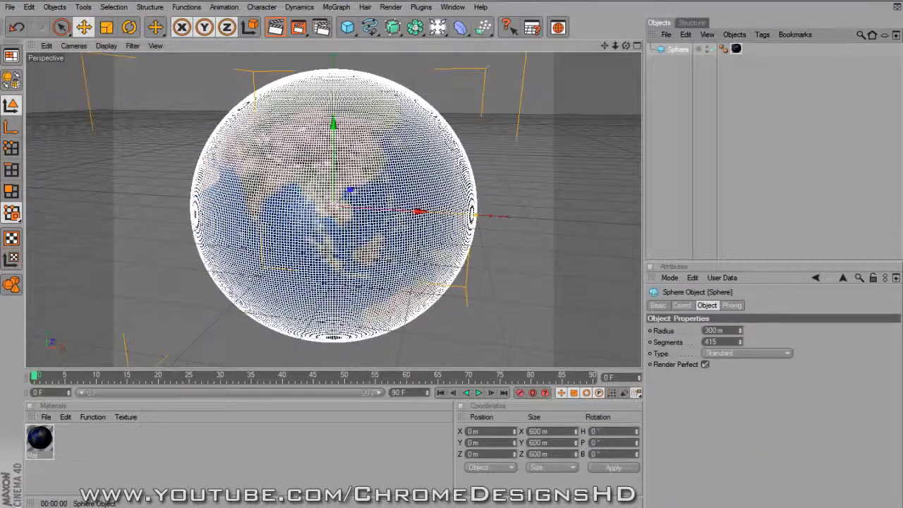
scroll(333, 205, "down", 3)
left_click_drag(333, 207, 334, 91)
left_click(293, 205)
left_click_drag(293, 205, 328, 194, "alt")
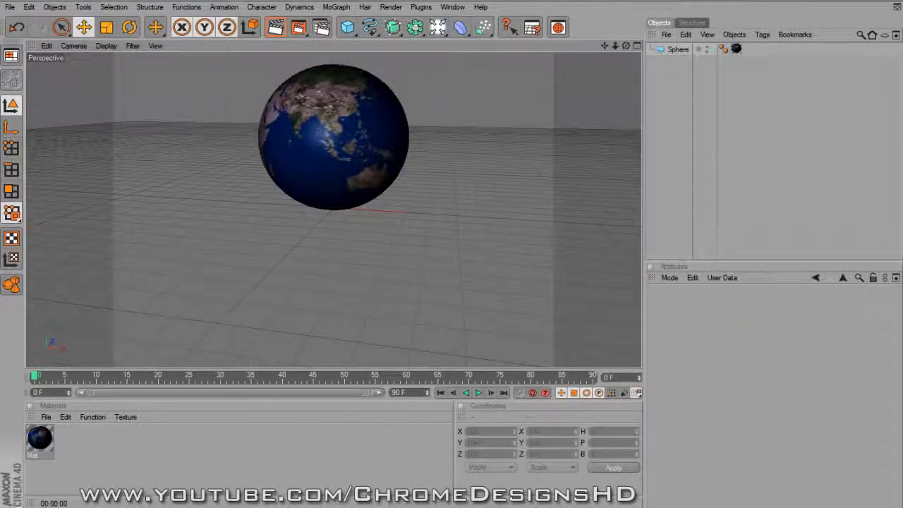
left_click_drag(604, 46, 599, 99)
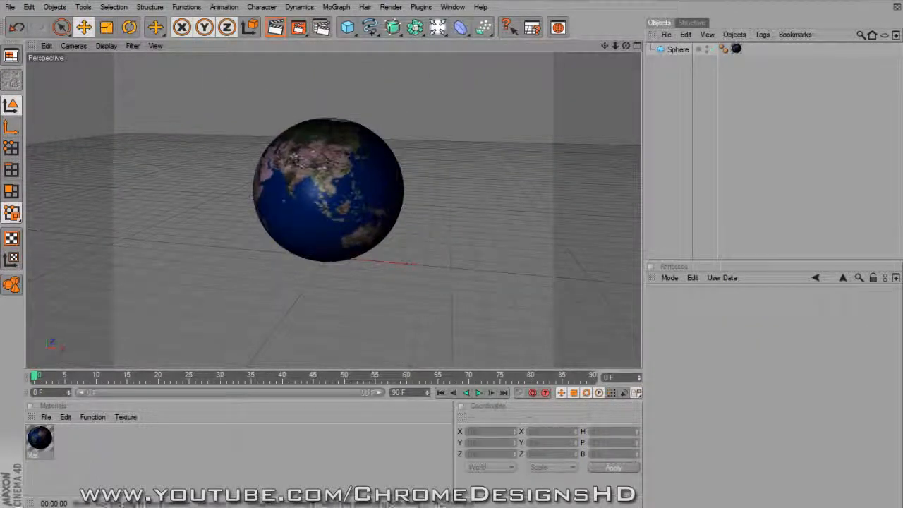
scroll(334, 209, "up", 2)
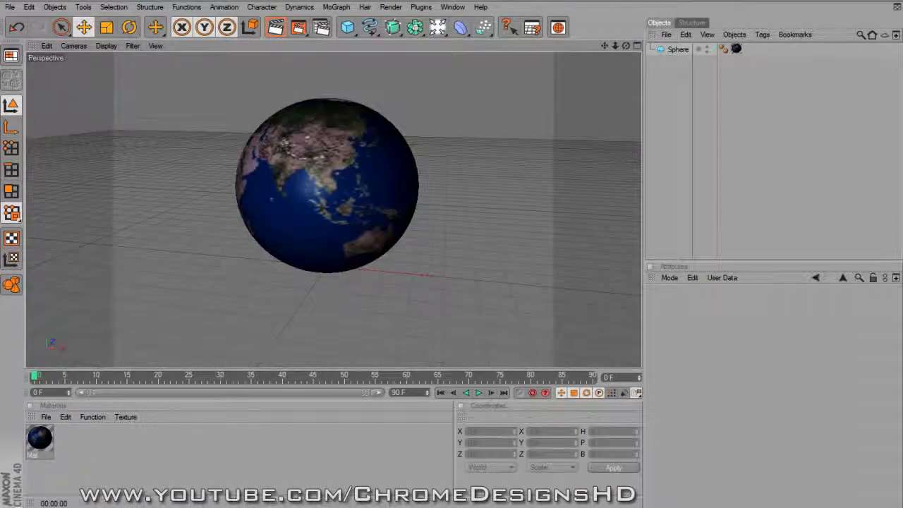
- Set the timeline to frame 85, rotate the sphere about 38° around its vertical axis, and deselect it
left_click(129, 27)
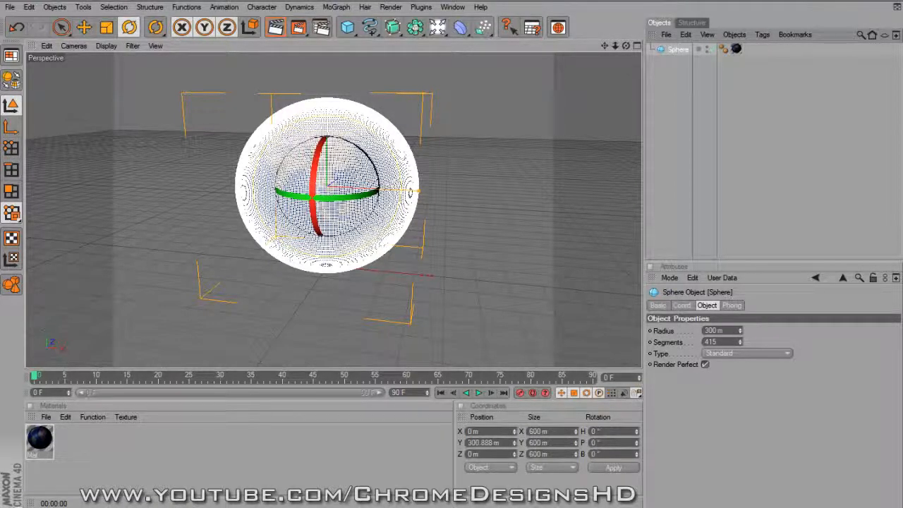
key("F8")
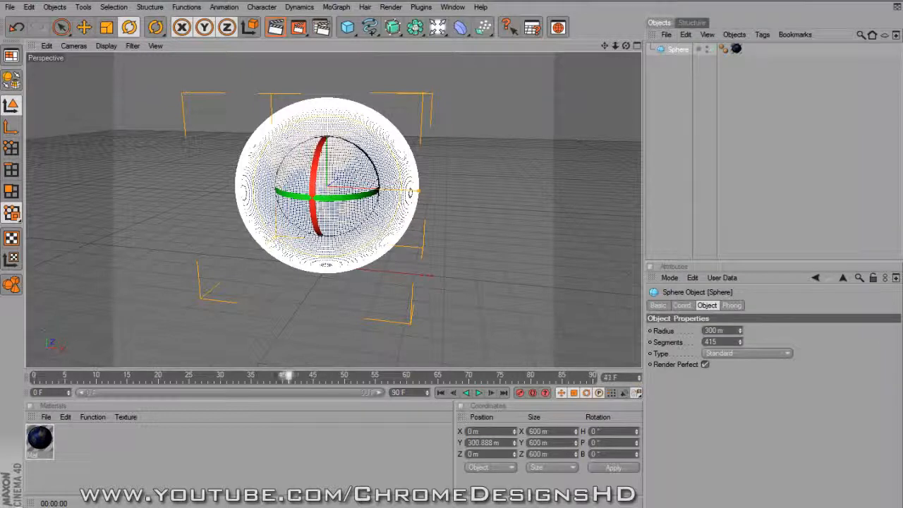
key("F8")
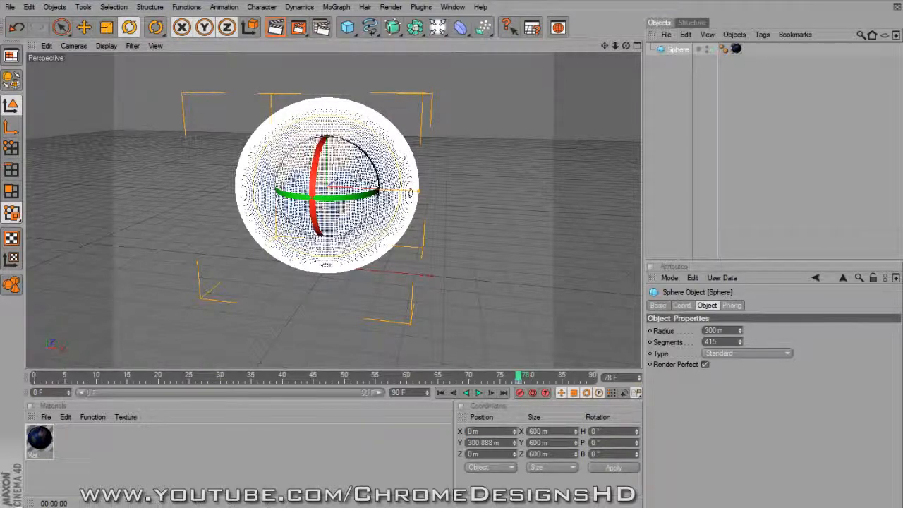
left_click_drag(519, 376, 562, 376)
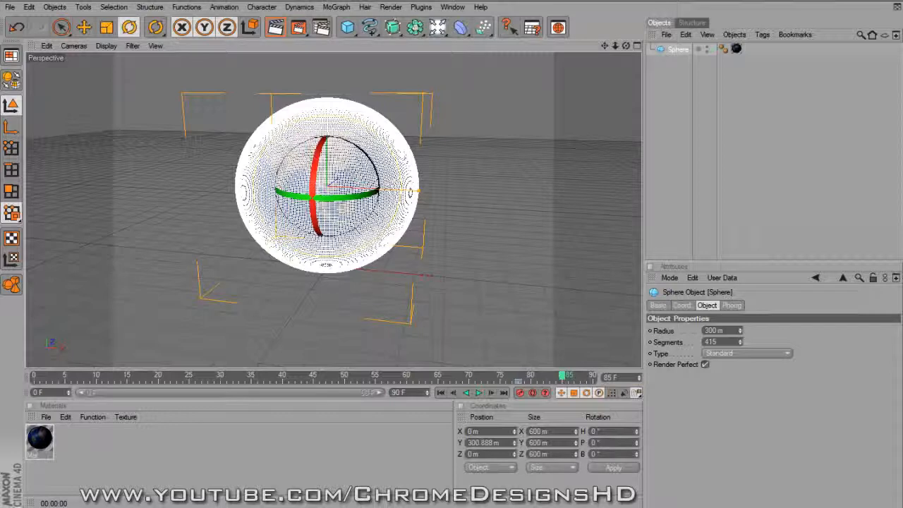
left_click_drag(344, 197, 310, 198)
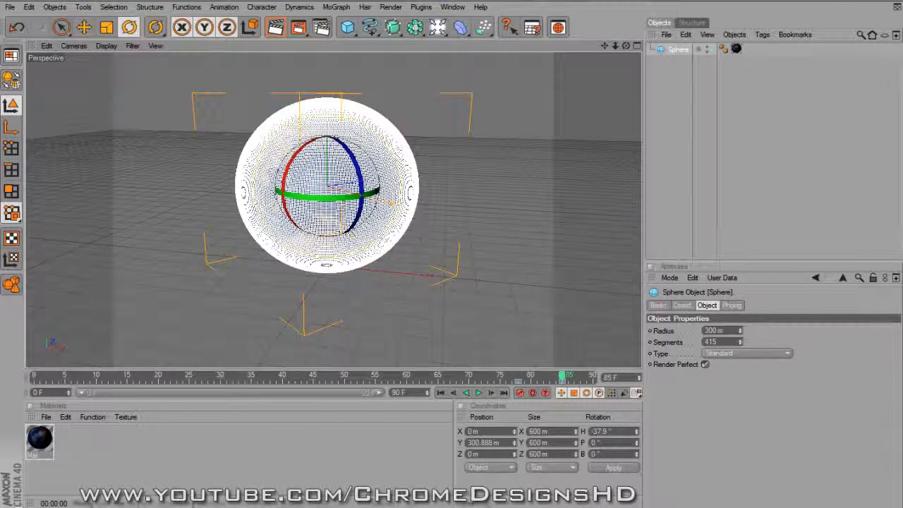
left_click(774, 154)
mouse_move(562, 375)
left_mouse_down()
mouse_move(512, 375)
mouse_move(562, 375)
left_mouse_up()
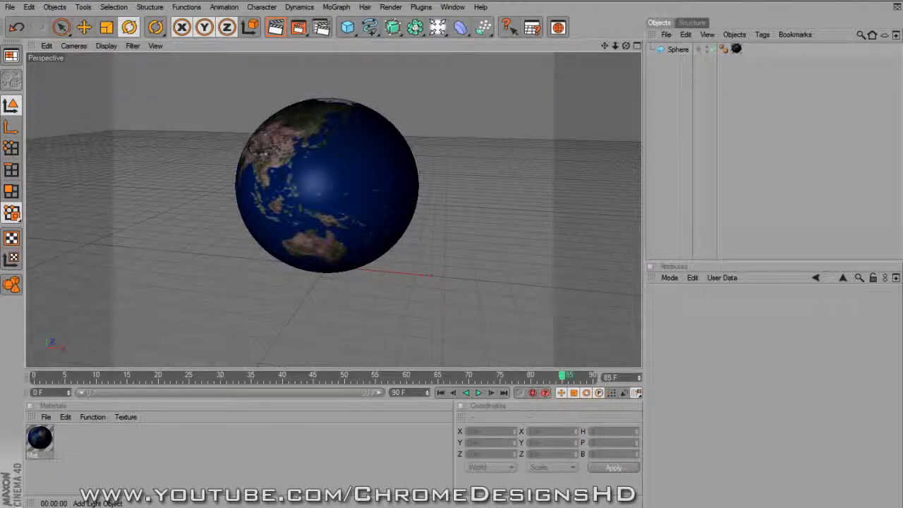
- Add a Sky object to the scene and delete it
left_click(437, 28)
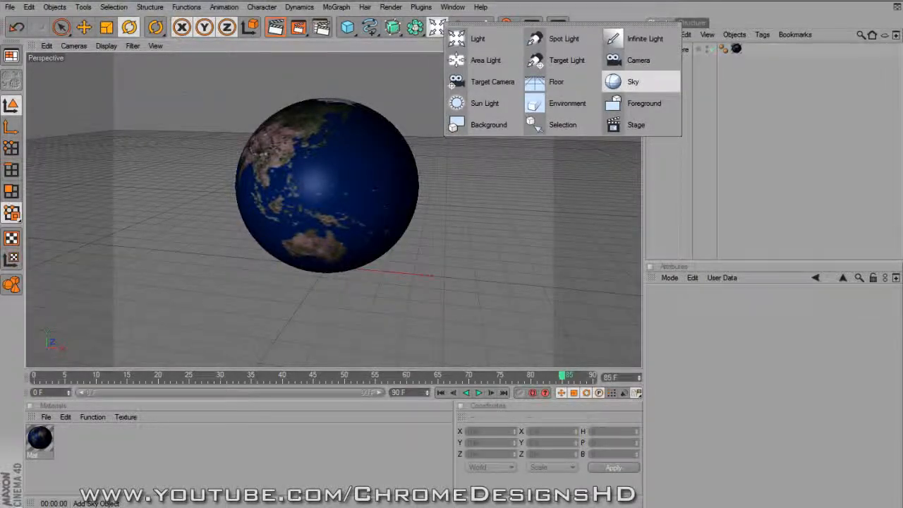
left_click(633, 82)
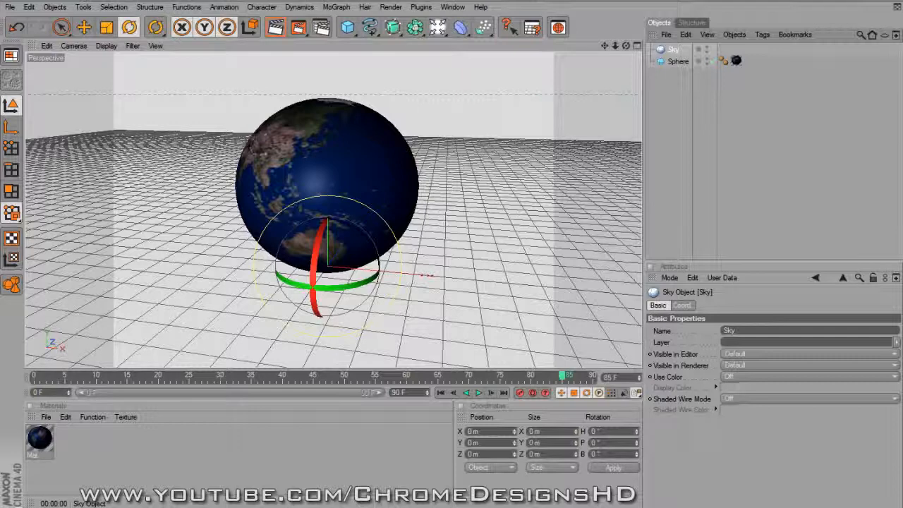
key("Delete")
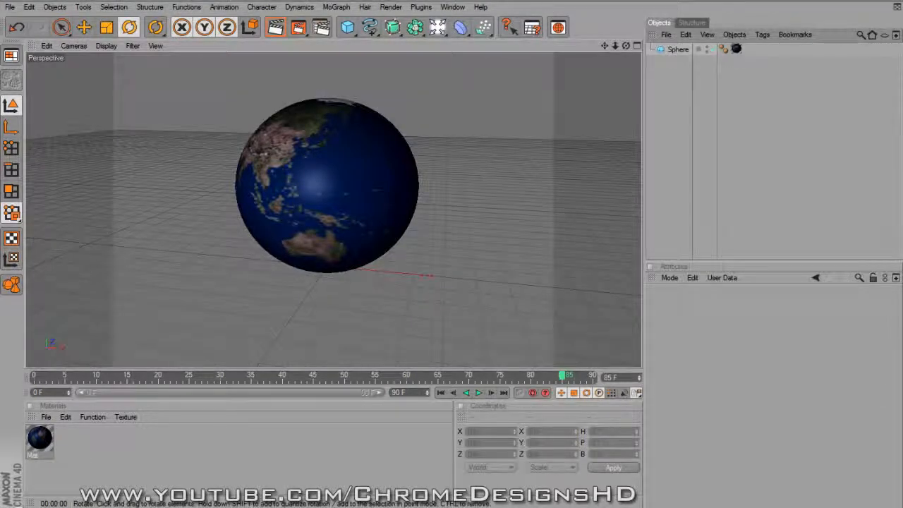